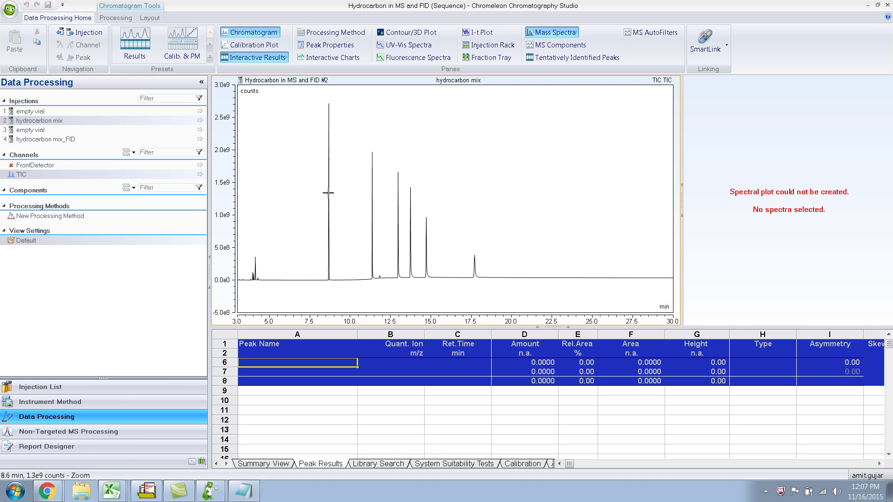
Switch the hydrocarbon mix injection from TIC to FrontDetector, which has no data for injection #2
{"action": "left_click", "coordinate": [30, 177]}
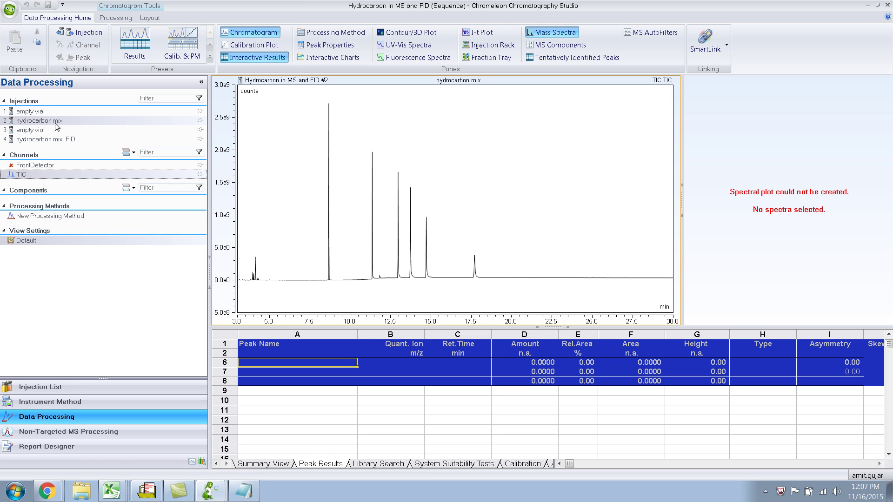
{"action": "left_click", "coordinate": [29, 166]}
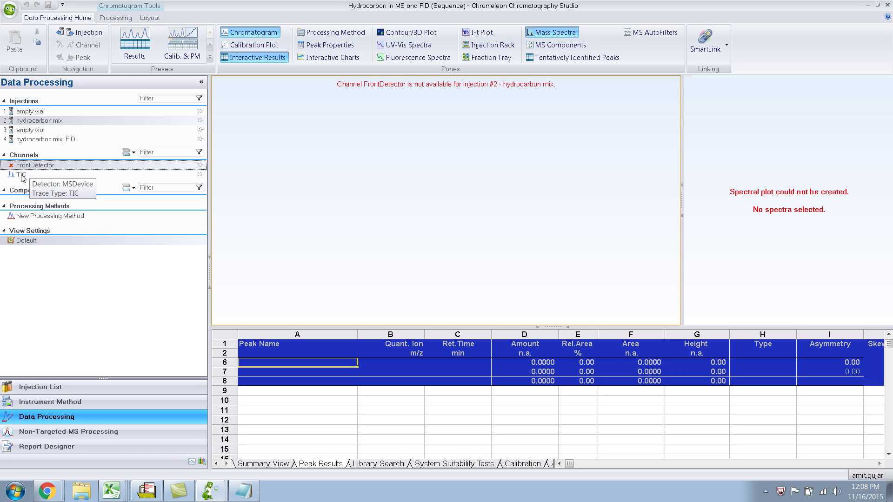
View hydrocarbon mix_FID on FrontDetector, then return hydrocarbon mix to its TIC channel
{"action": "left_click", "coordinate": [57, 143]}
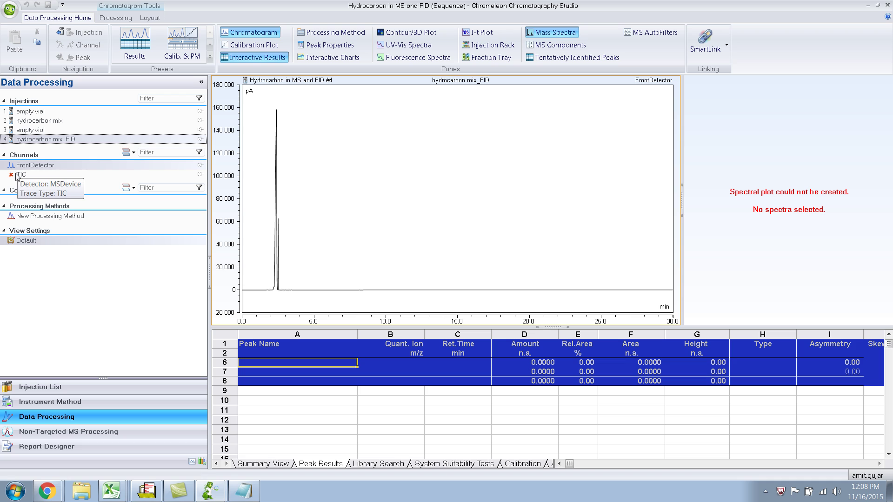
{"action": "left_click", "coordinate": [32, 166]}
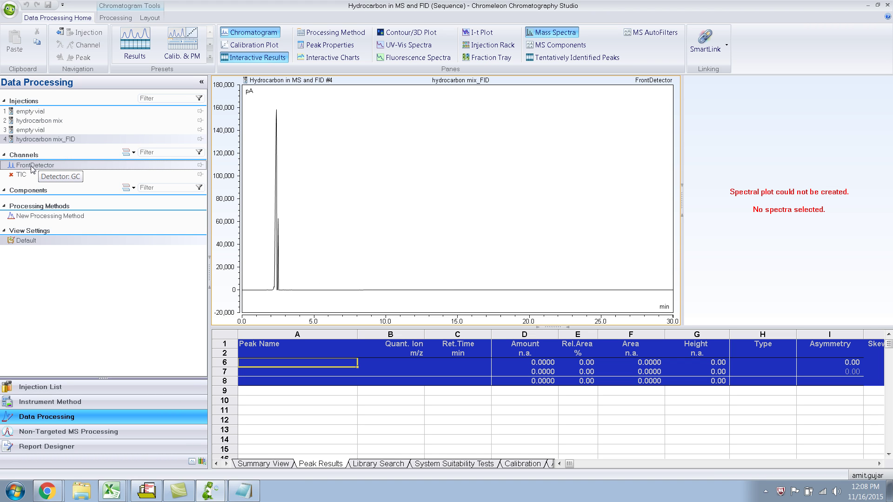
{"action": "left_click", "coordinate": [30, 122]}
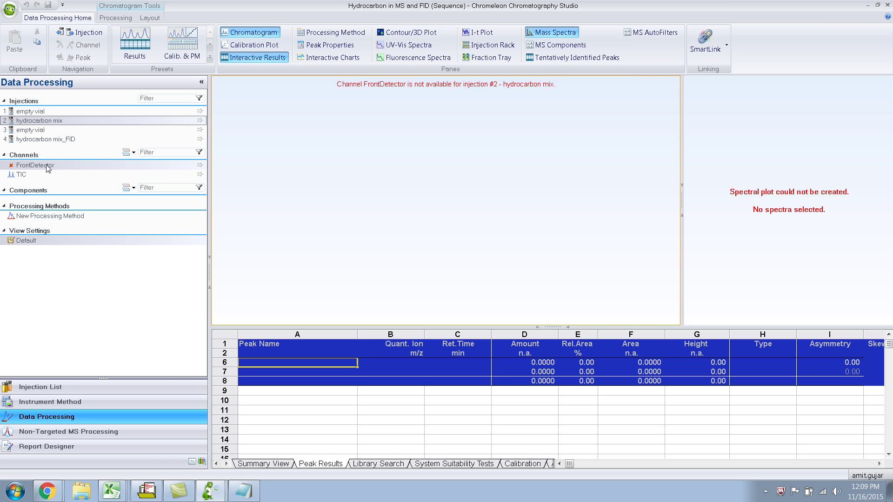
{"action": "left_click", "coordinate": [22, 175]}
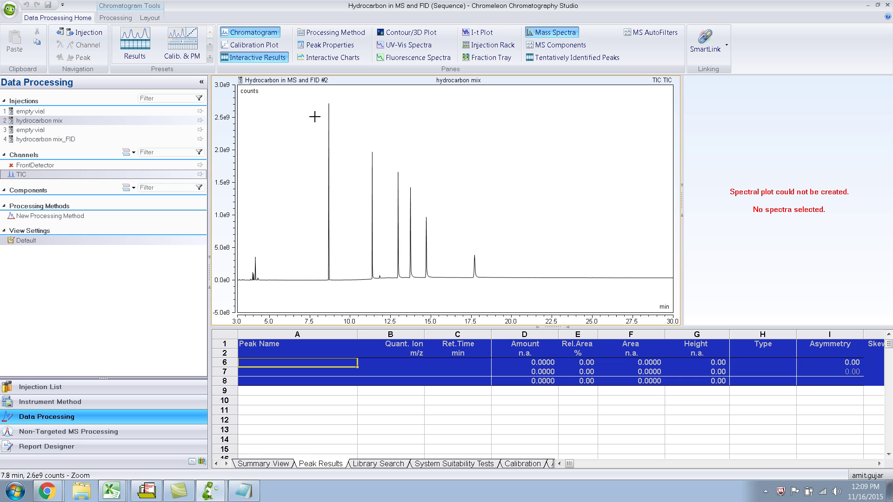
Zoom in on the tallest TIC peak at 8.7 min and show its mass spectrum
{"action": "left_click_drag", "start_coordinate": [315, 98], "coordinate": [322, 103]}
{"action": "left_click_drag", "start_coordinate": [349, 153], "coordinate": [349, 284]}
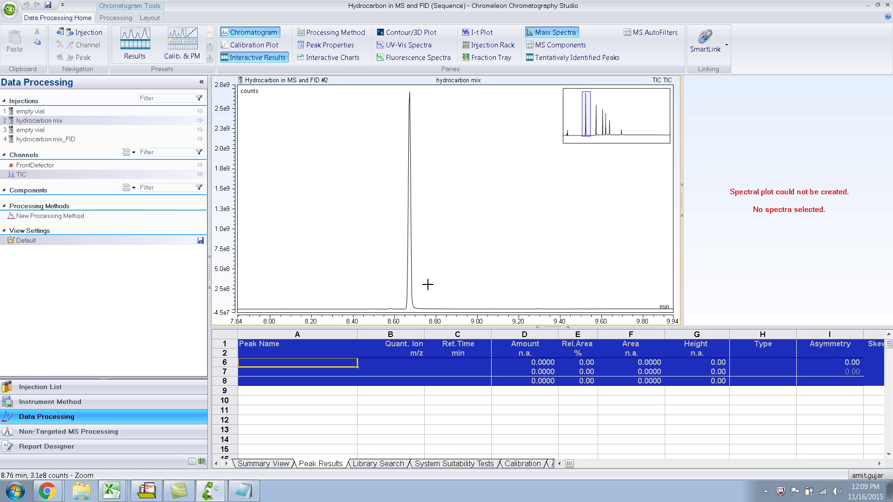
{"action": "right_click", "coordinate": [409, 279]}
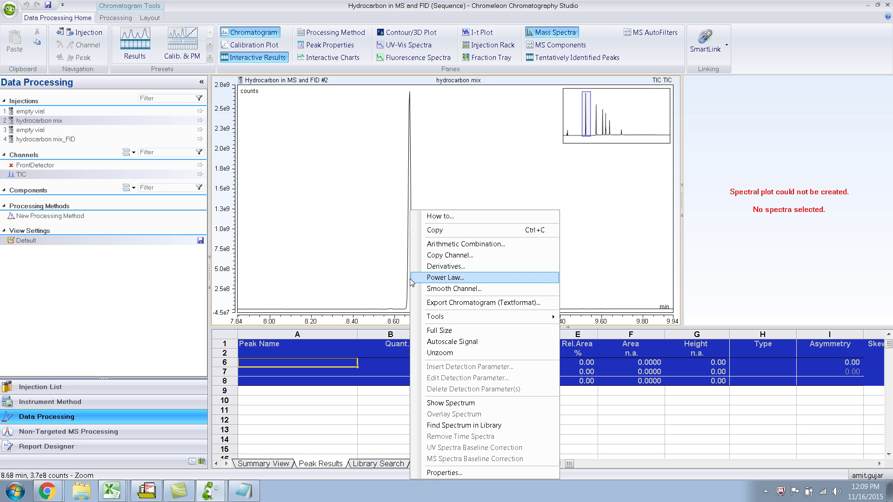
{"action": "left_click", "coordinate": [476, 402]}
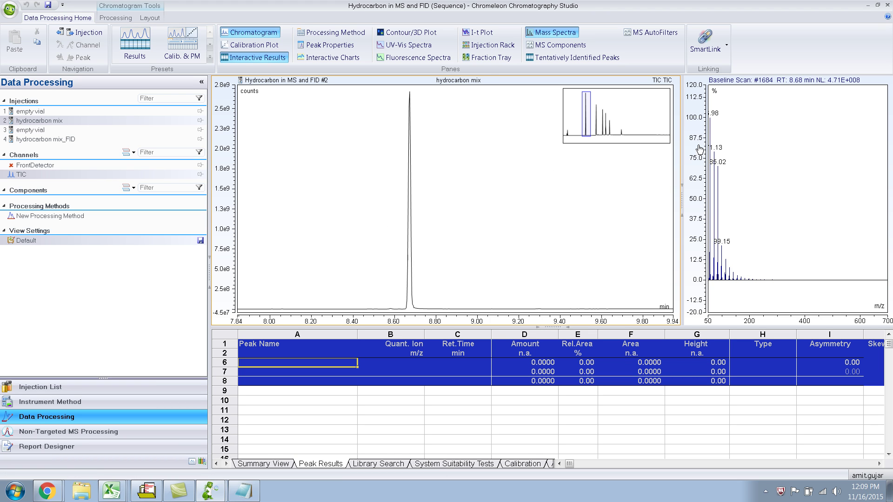
Extract an ion chromatogram at mass range 57 from the spectrum, creating channel MS_[57.00]
{"action": "right_click", "coordinate": [776, 159]}
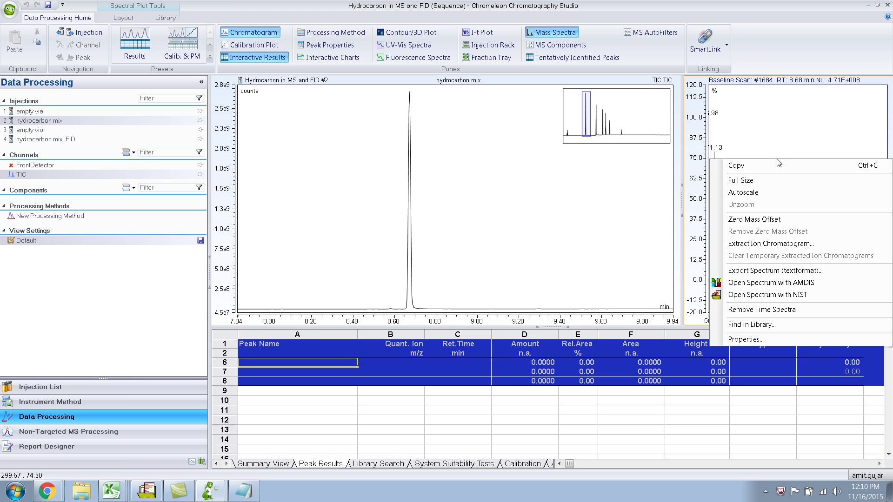
{"action": "left_click", "coordinate": [793, 243]}
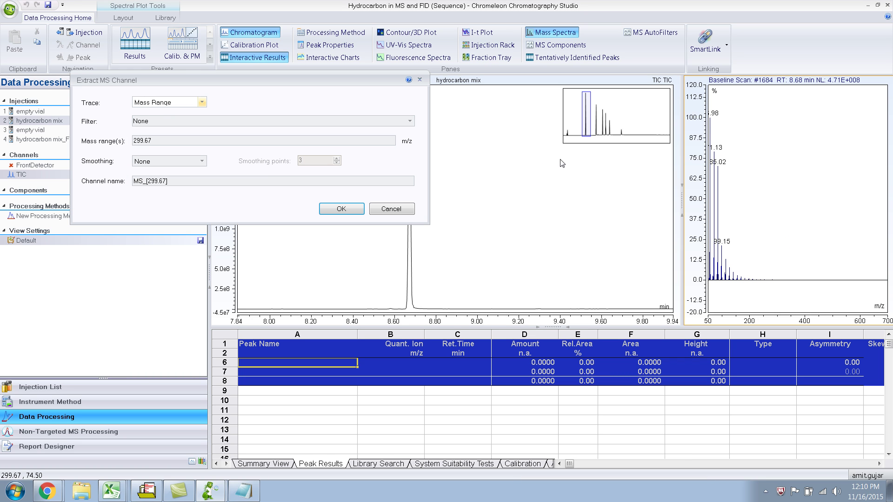
{"action": "left_click", "coordinate": [169, 140]}
{"action": "double_click", "coordinate": [164, 140]}
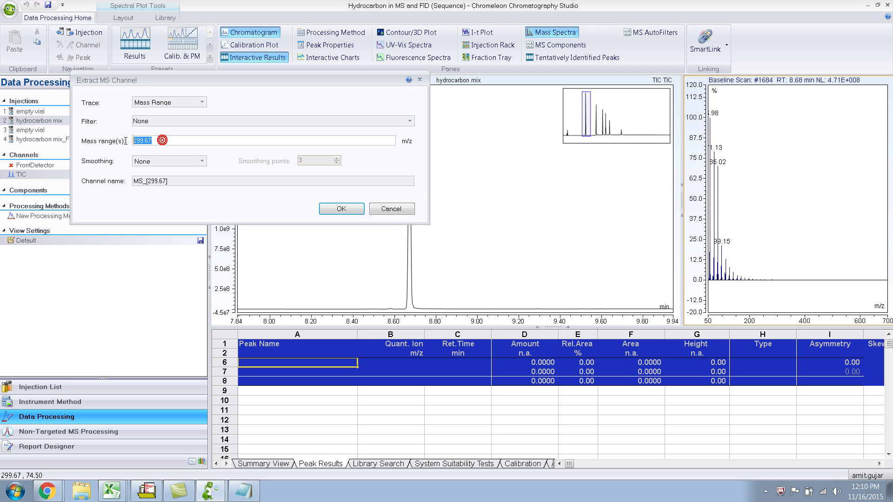
{"action": "type", "text": "57"}
{"action": "left_click", "coordinate": [346, 208]}
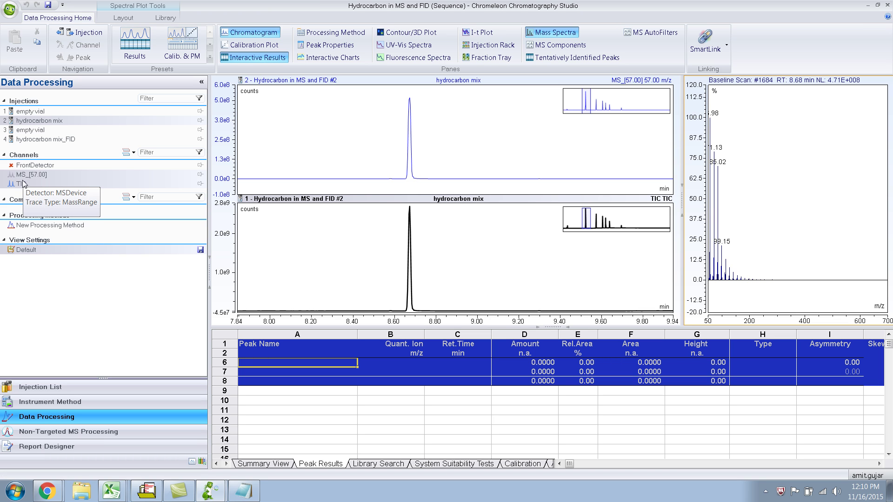
Show the MS_[57.00] trace alone, unzoomed to the full 3–30 min run
{"action": "left_click", "coordinate": [24, 175]}
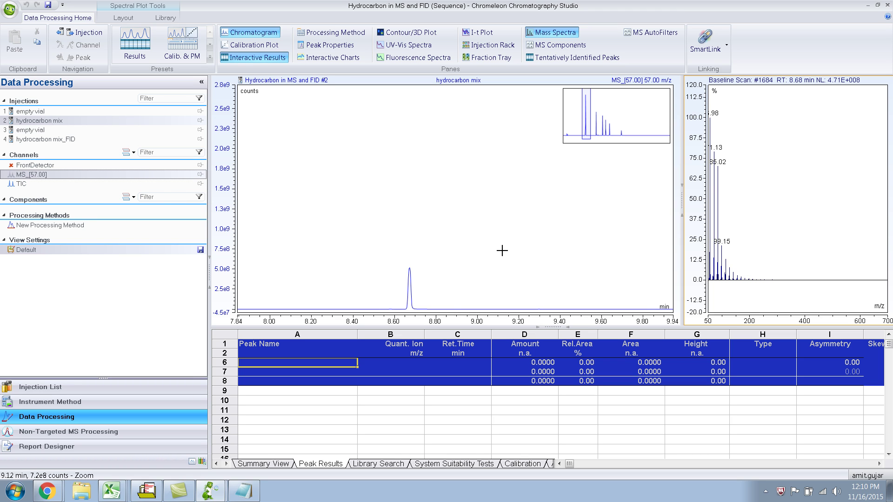
{"action": "double_click", "coordinate": [630, 124]}
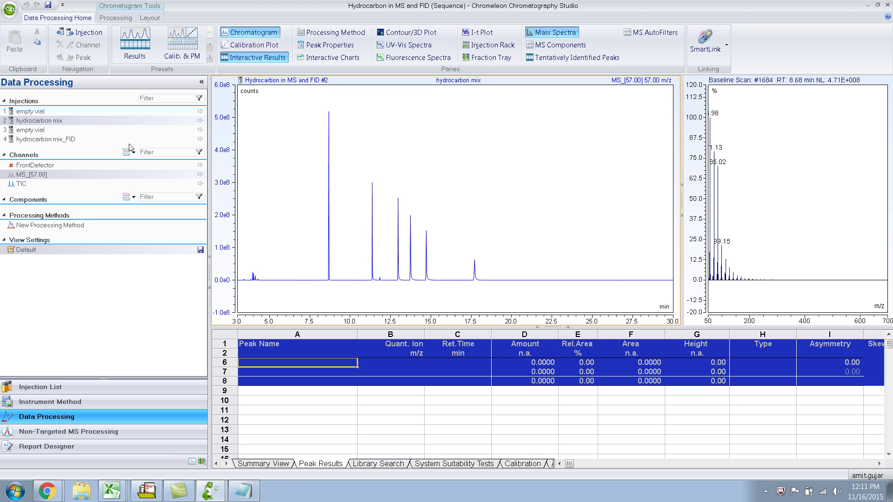
Assign New Processing Method to hydrocarbon mix and view the TIC with peaks C20–C44 labelled
{"action": "double_click", "coordinate": [55, 226]}
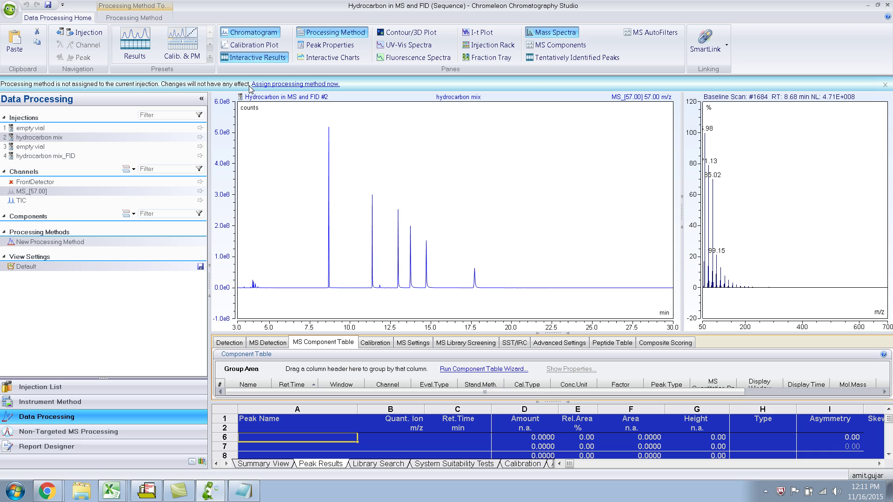
{"action": "left_click", "coordinate": [273, 88]}
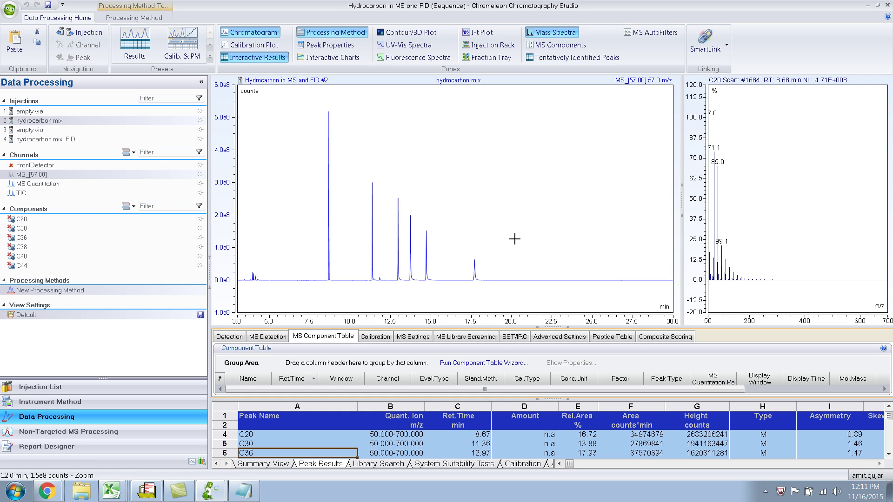
{"action": "mouse_move", "coordinate": [24, 198]}
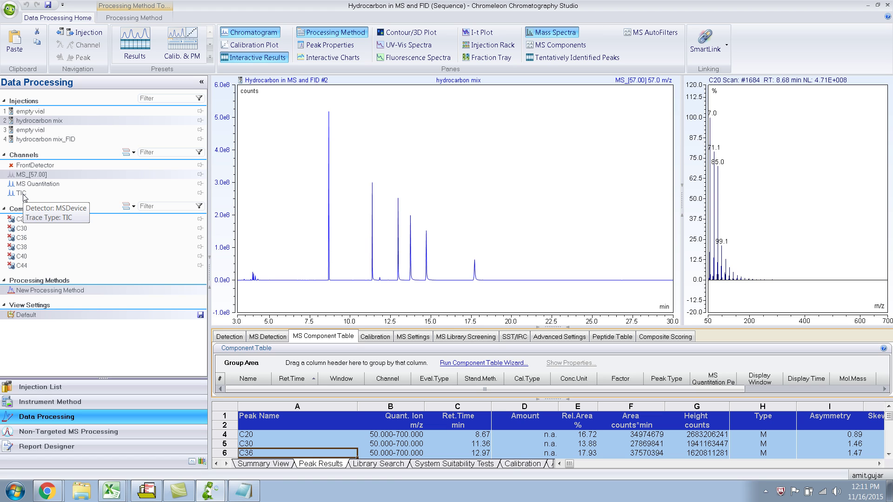
{"action": "left_click", "coordinate": [24, 195]}
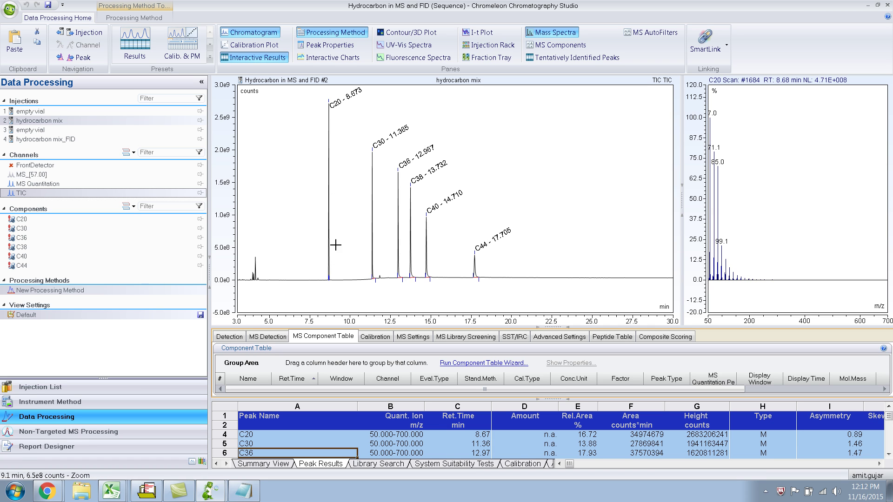
Enlarge the component table, widen the MS Quantitation Peak column, and set C20 to 57.0
{"action": "left_click", "coordinate": [259, 60]}
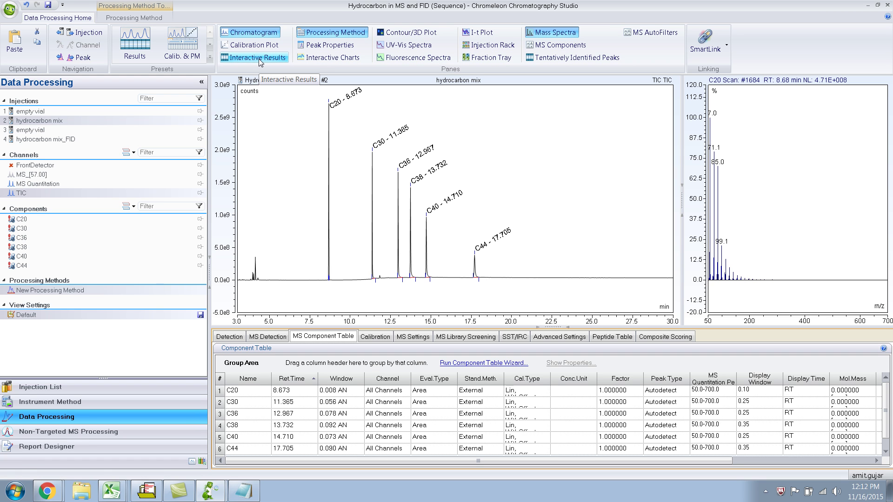
{"action": "left_click_drag", "start_coordinate": [504, 328], "coordinate": [503, 258]}
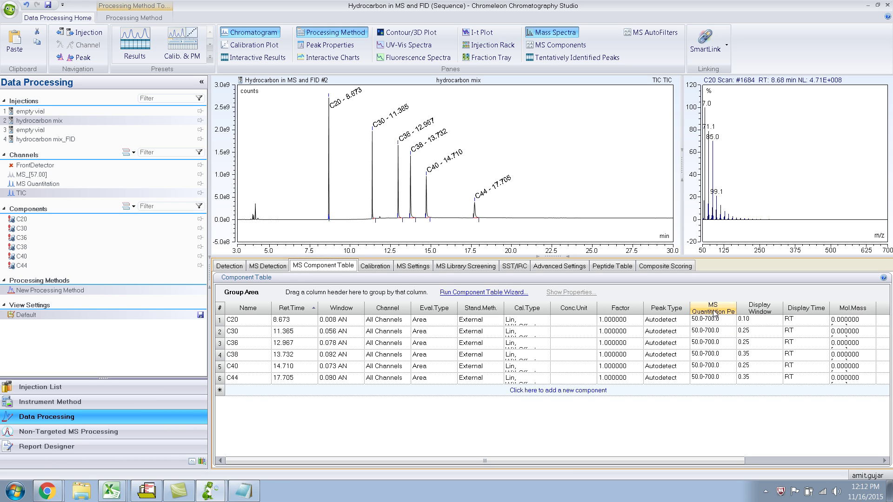
{"action": "left_click_drag", "start_coordinate": [737, 307], "coordinate": [752, 304]}
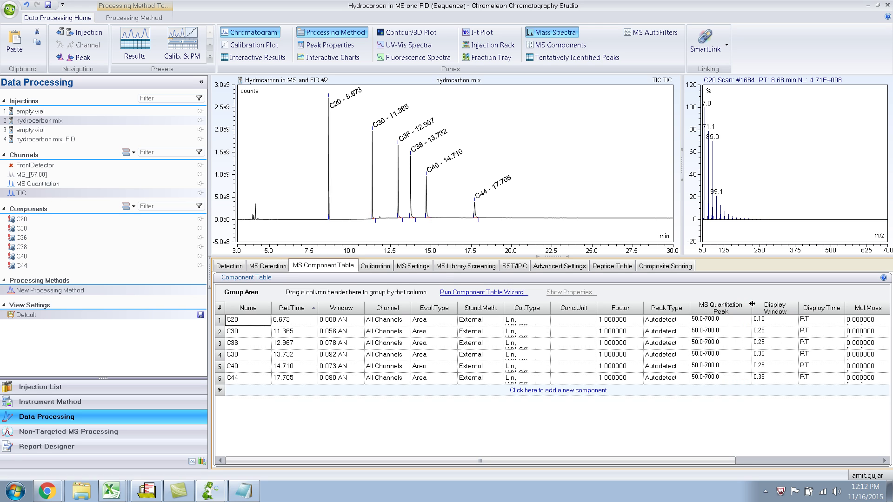
{"action": "left_click", "coordinate": [714, 322]}
{"action": "type", "text": "57"}
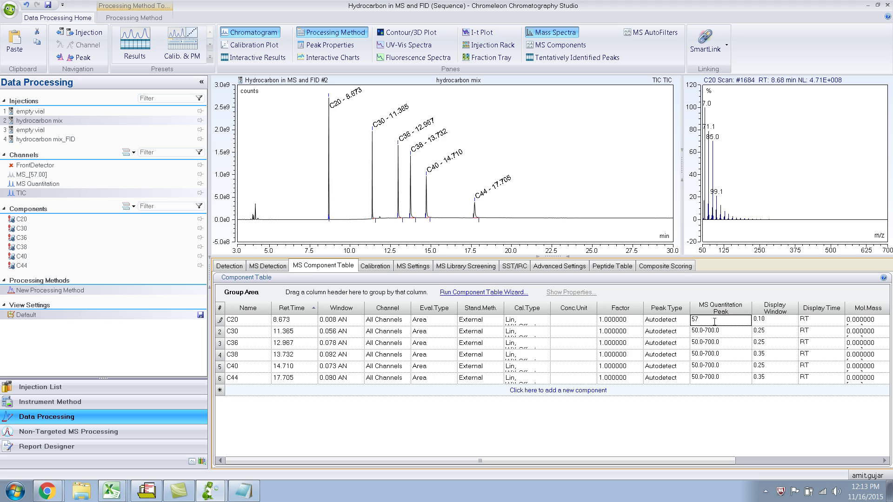
{"action": "key", "text": "Return"}
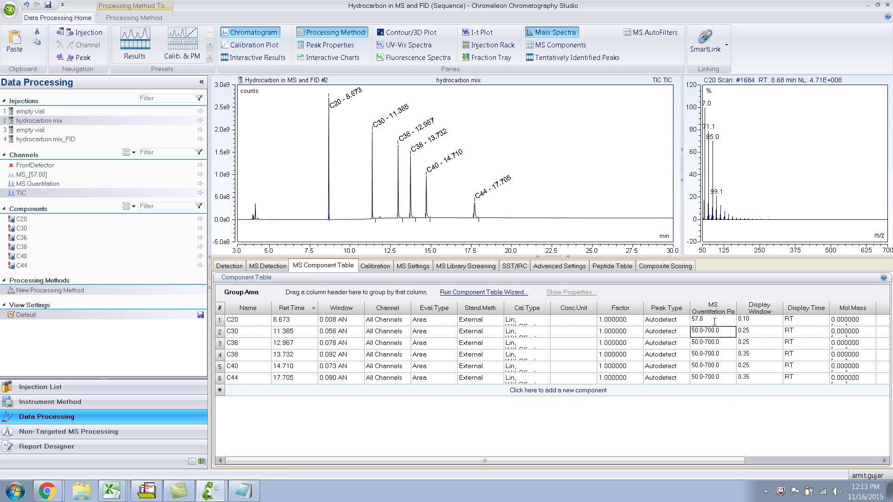
Try filling C20's 57.0 quantitation value down the column from the context menu
{"action": "left_click", "coordinate": [709, 321]}
{"action": "right_click", "coordinate": [708, 321]}
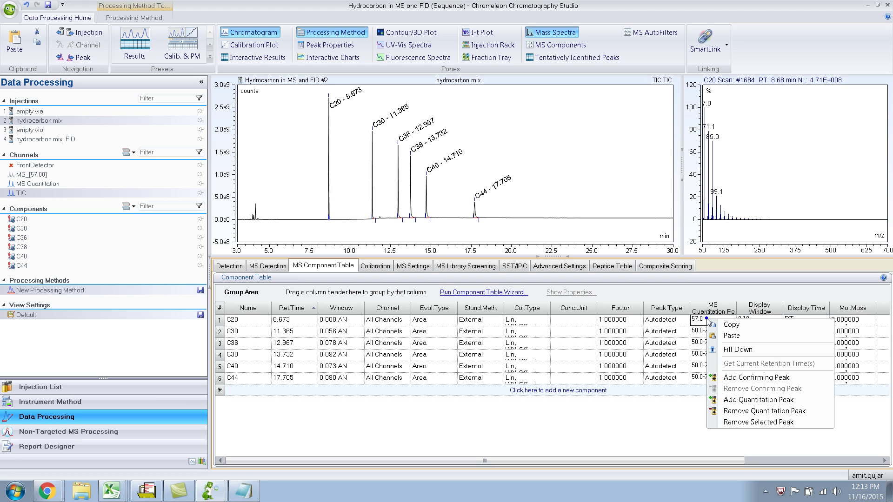
{"action": "left_click", "coordinate": [738, 350]}
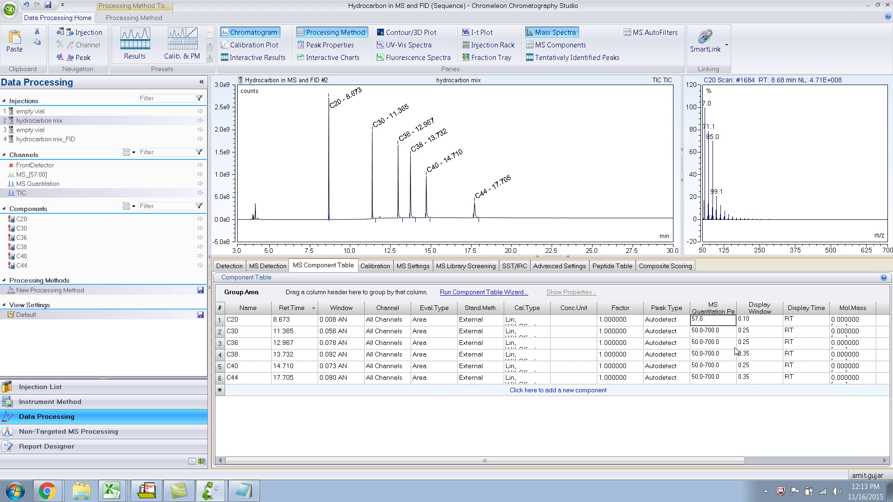
{"action": "right_click", "coordinate": [714, 322]}
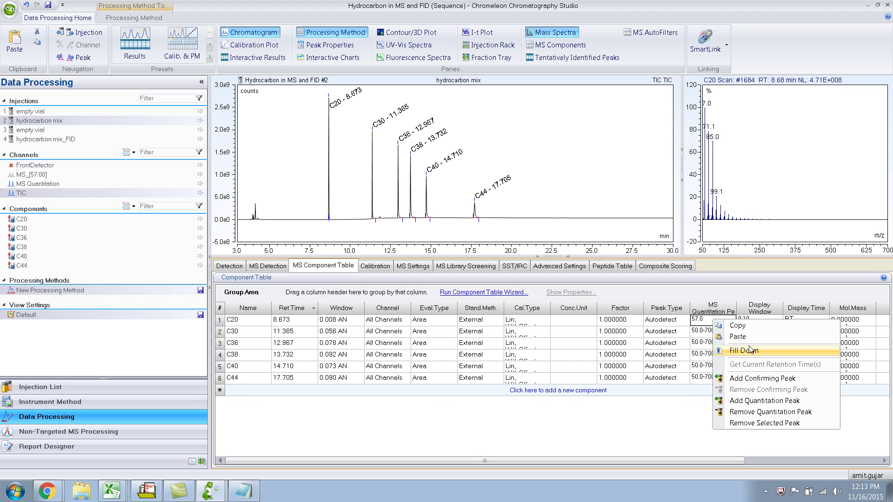
{"action": "left_click", "coordinate": [750, 351]}
{"action": "left_click", "coordinate": [711, 332]}
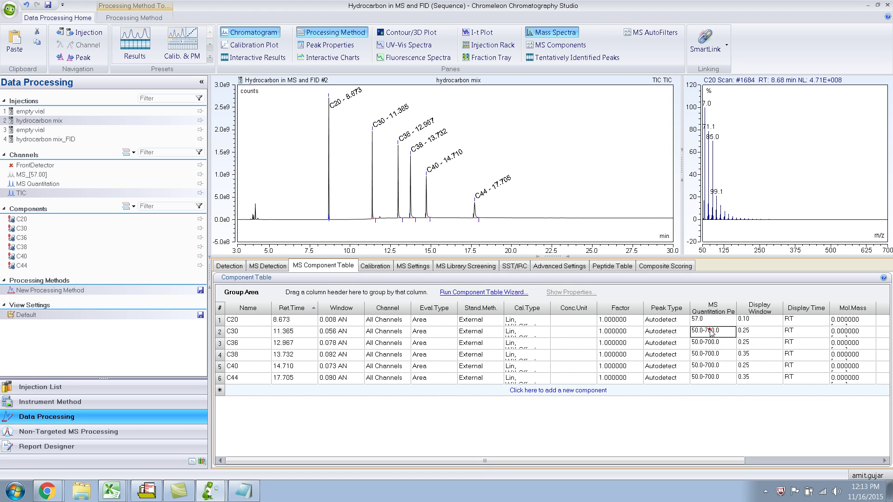
{"action": "left_click", "coordinate": [711, 323]}
{"action": "right_click", "coordinate": [719, 322]}
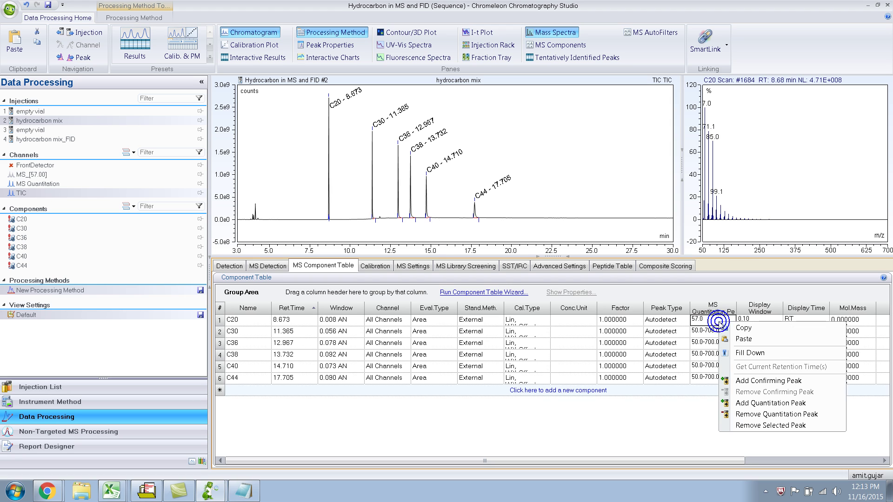
{"action": "left_click", "coordinate": [758, 355]}
Enter 57 as the MS quantitation peak for C30, C36, C38, C40 and C44
{"action": "left_click", "coordinate": [710, 331]}
{"action": "type", "text": "57"}
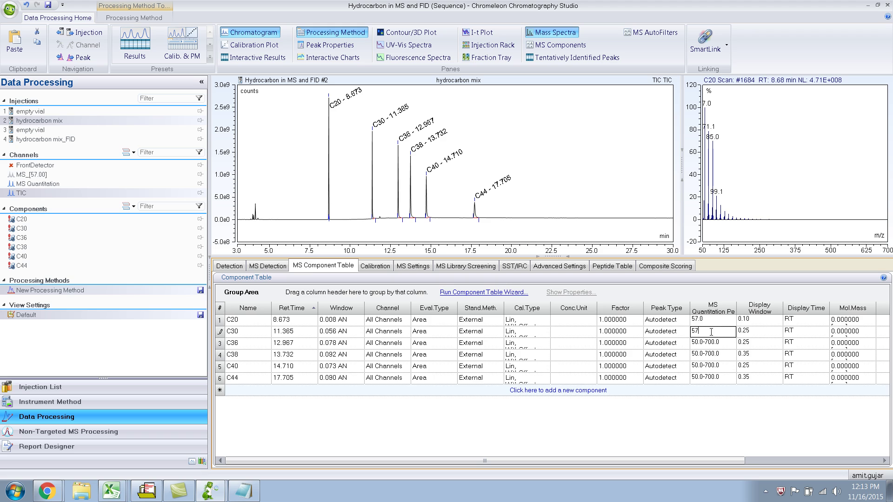
{"action": "key", "text": "Return"}
{"action": "type", "text": "57"}
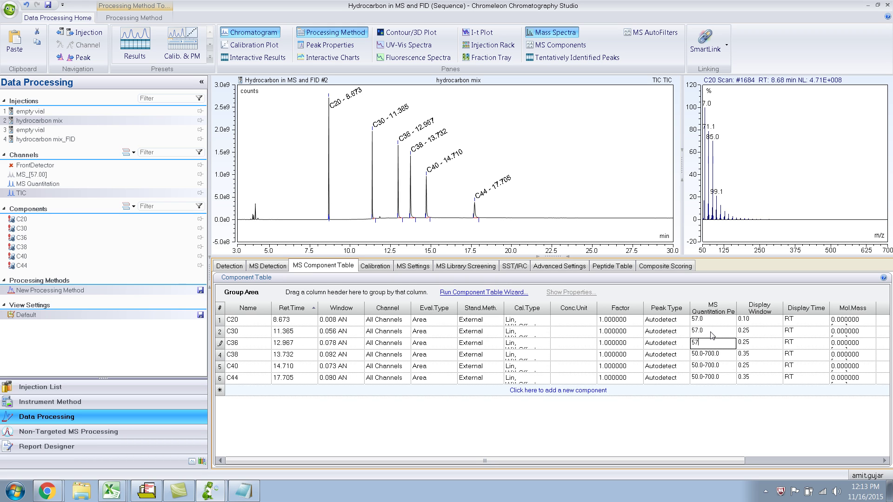
{"action": "key", "text": "Return"}
{"action": "type", "text": "57"}
{"action": "key", "text": "Return"}
{"action": "type", "text": "57"}
{"action": "key", "text": "Return"}
{"action": "type", "text": "57"}
{"action": "key", "text": "Return"}
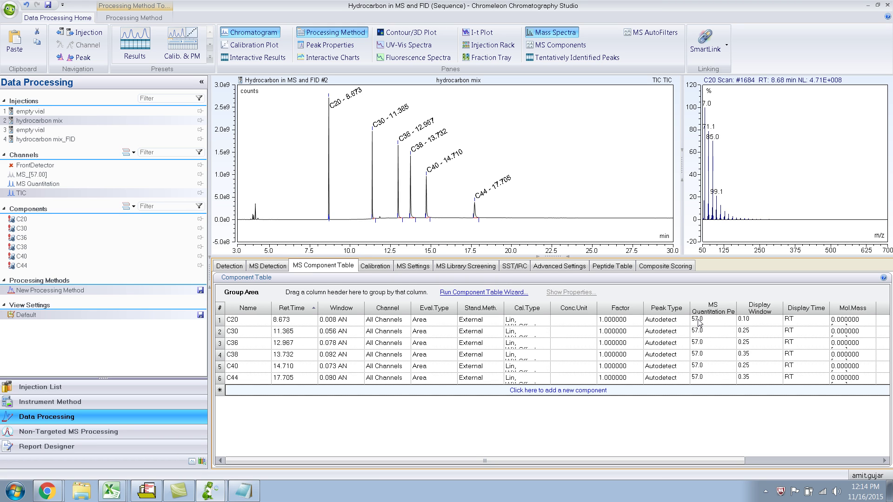
{"action": "mouse_move", "coordinate": [52, 181]}
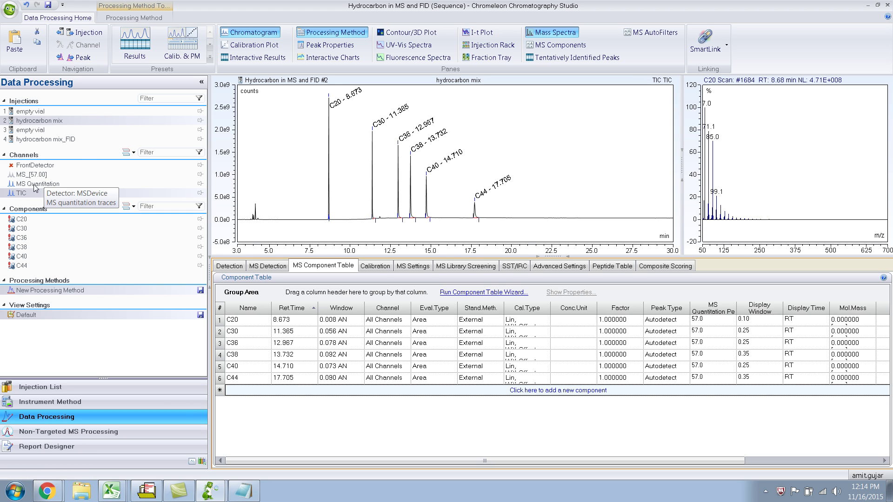
Review the MS Quantitation traces for C20–C44, then show the total ion chromatogram
{"action": "left_click", "coordinate": [34, 184]}
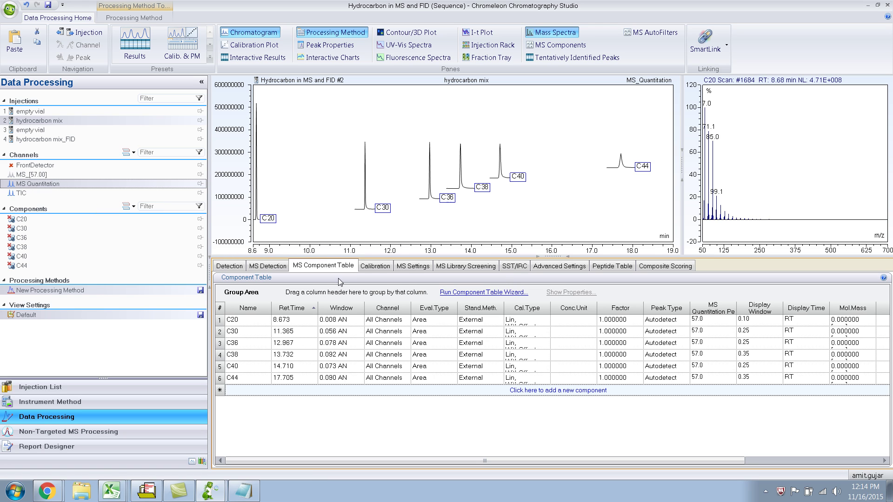
{"action": "left_click", "coordinate": [256, 217]}
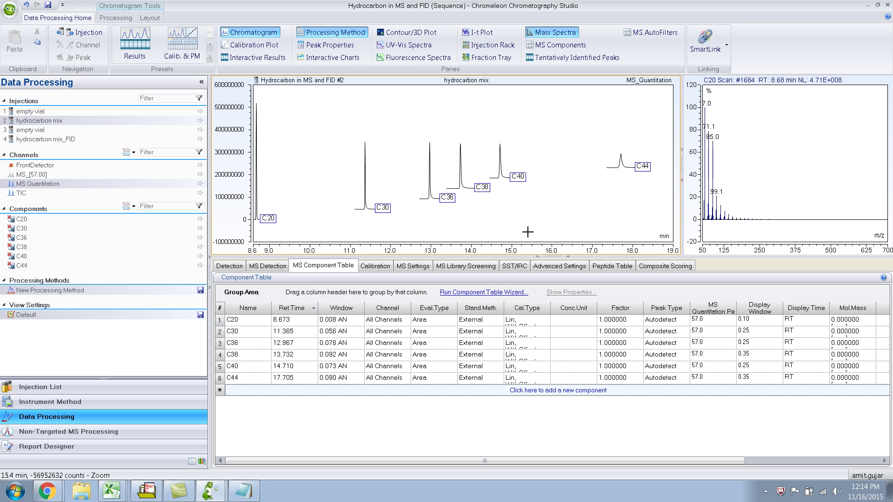
{"action": "left_click", "coordinate": [21, 194]}
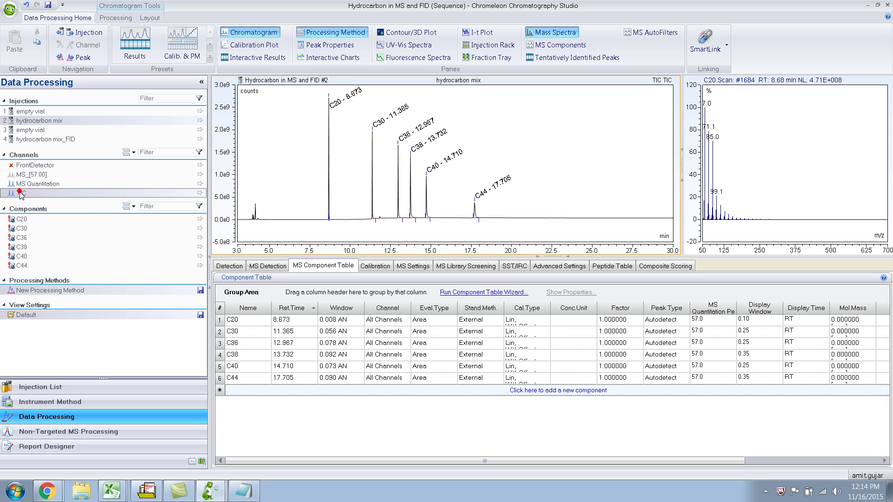
Show the hydrocarbon mix_FID injection on the FrontDetector channel
{"action": "left_click", "coordinate": [29, 140]}
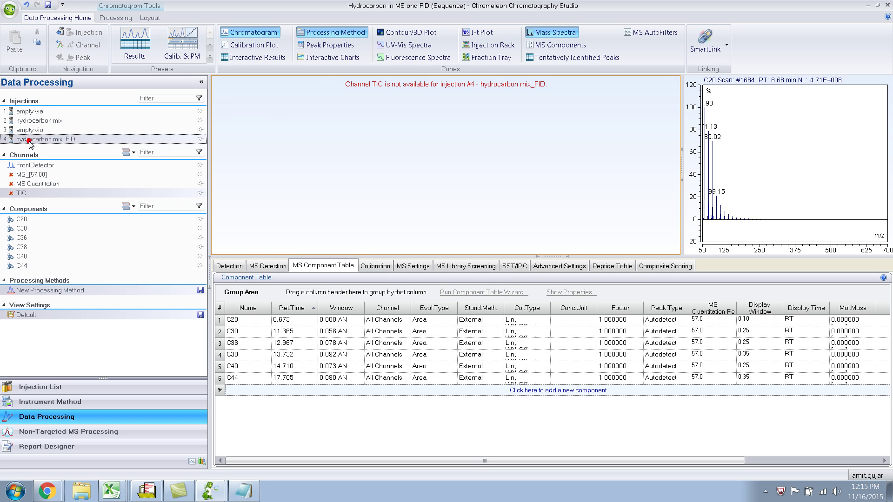
{"action": "mouse_move", "coordinate": [31, 182]}
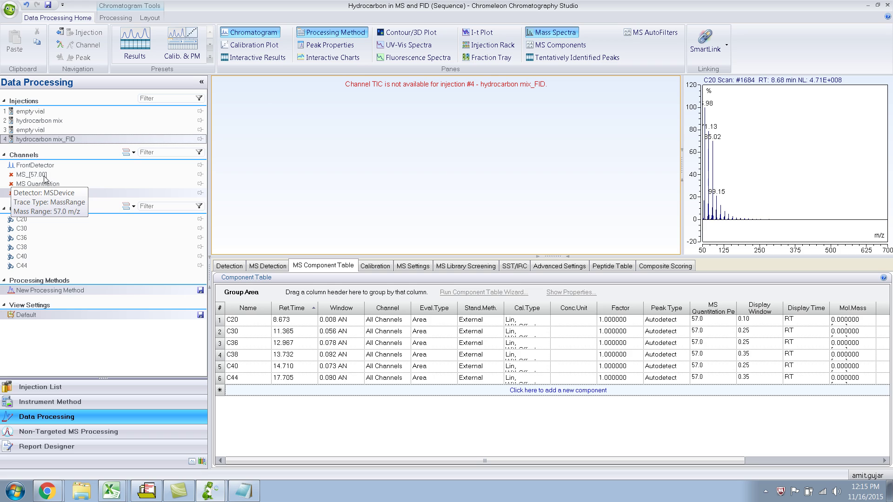
{"action": "left_click", "coordinate": [22, 166]}
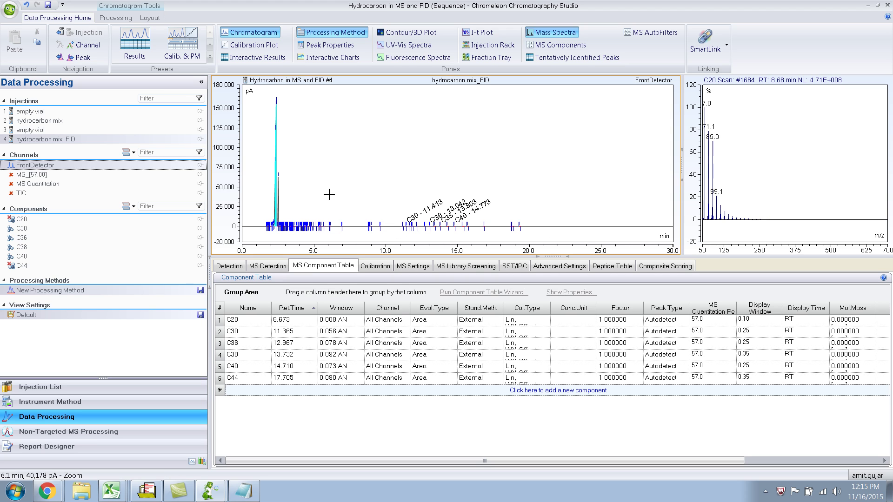
Zoom to about 6–21 min past the solvent peak and autoscale the signal axis
{"action": "left_click_drag", "start_coordinate": [329, 195], "coordinate": [587, 193]}
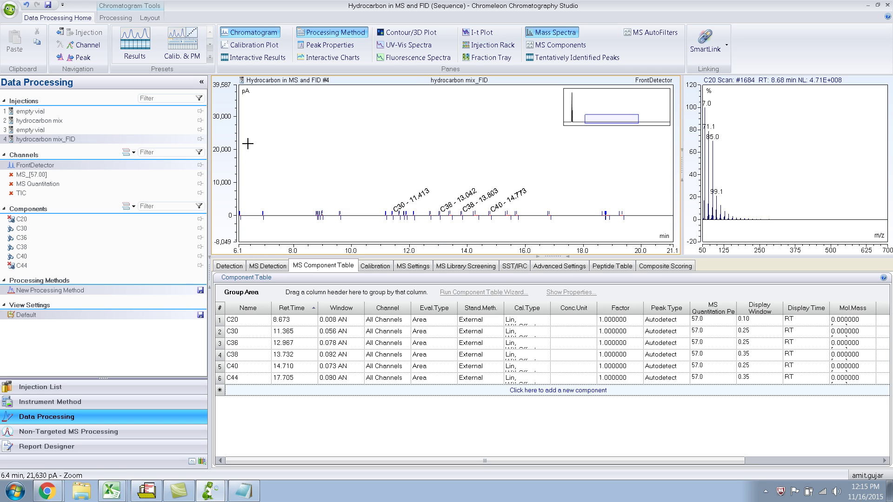
{"action": "mouse_move", "coordinate": [219, 159]}
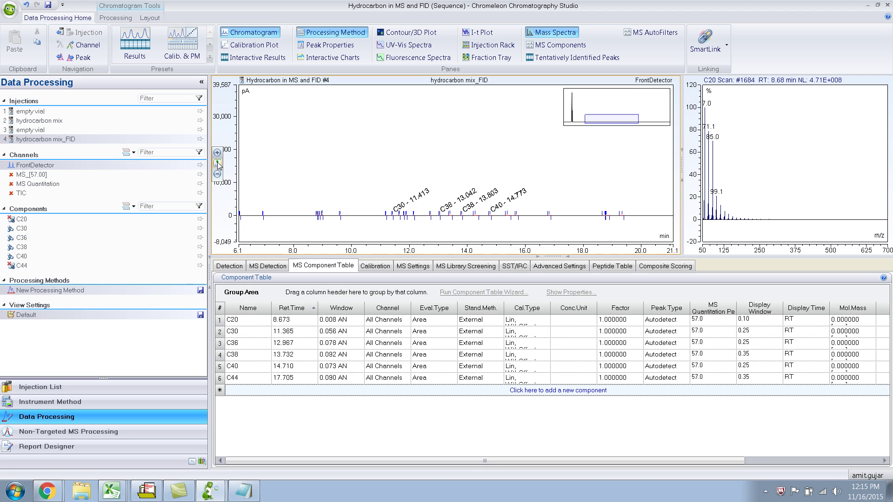
{"action": "right_click", "coordinate": [296, 145]}
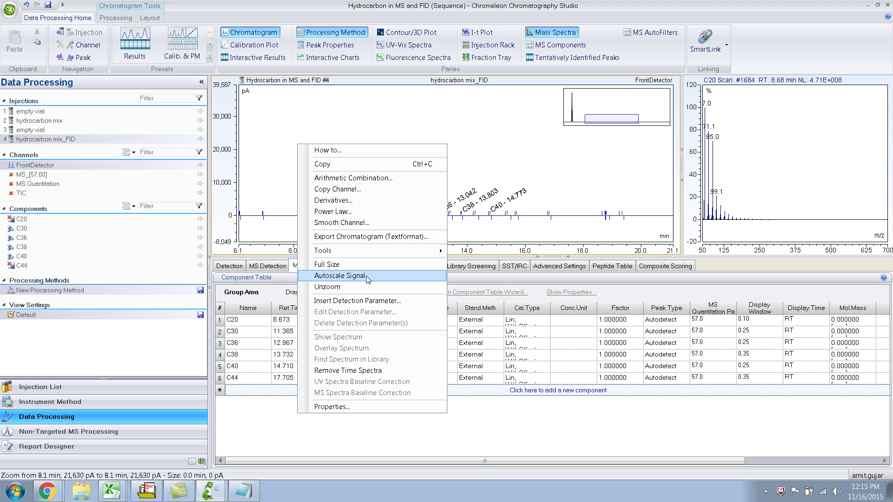
{"action": "left_click", "coordinate": [229, 148]}
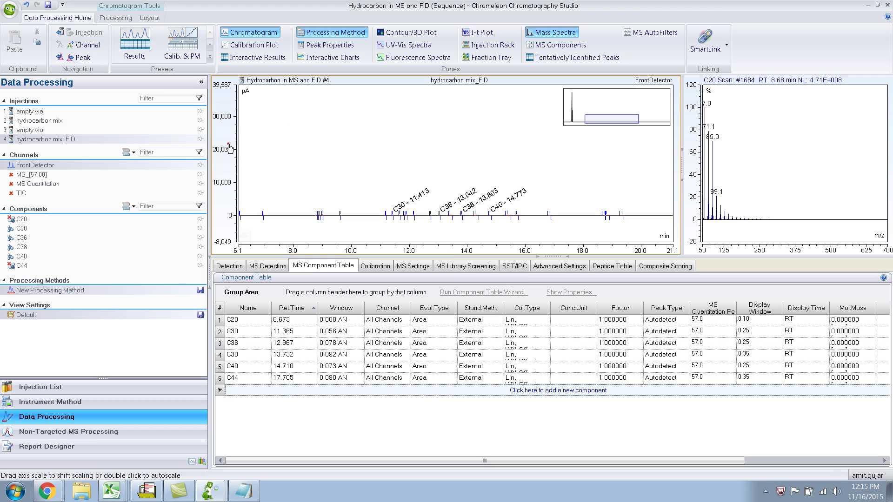
{"action": "left_click", "coordinate": [218, 162]}
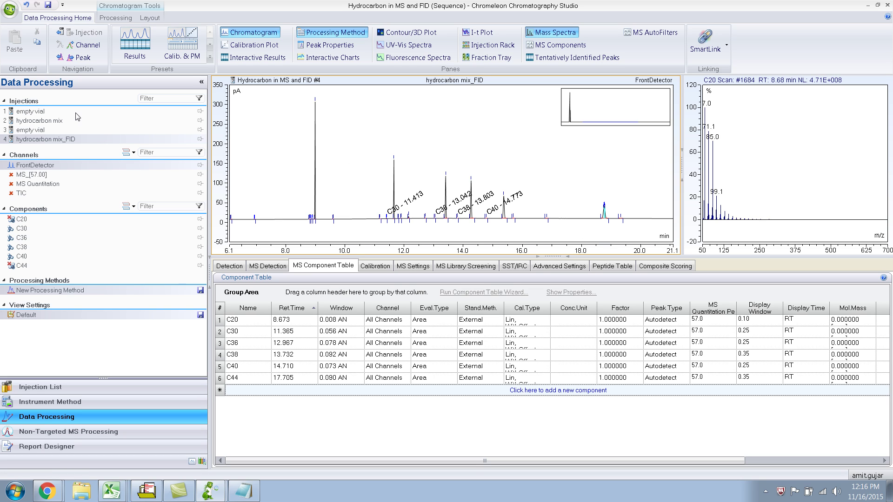
On hydrocarbon mix, view the TIC, MS Quantitation, then MS_[57.00] channels, ending on m/z 57
{"action": "left_click", "coordinate": [39, 122]}
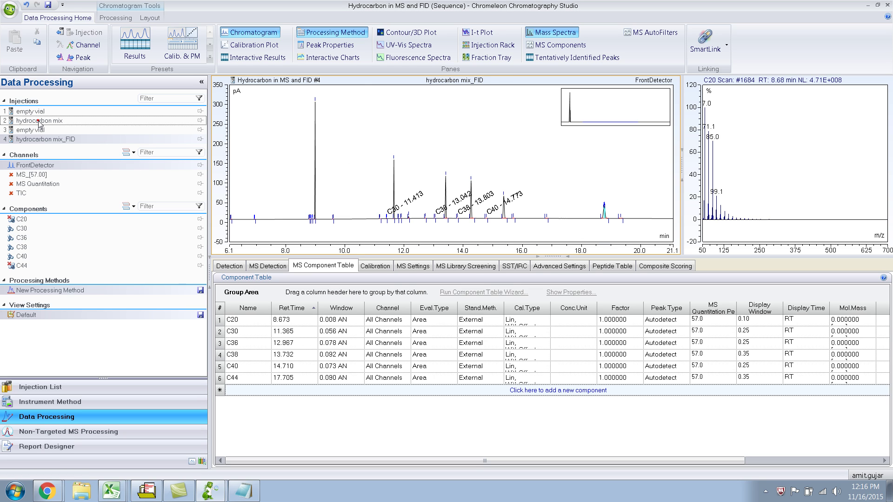
{"action": "left_click", "coordinate": [20, 193]}
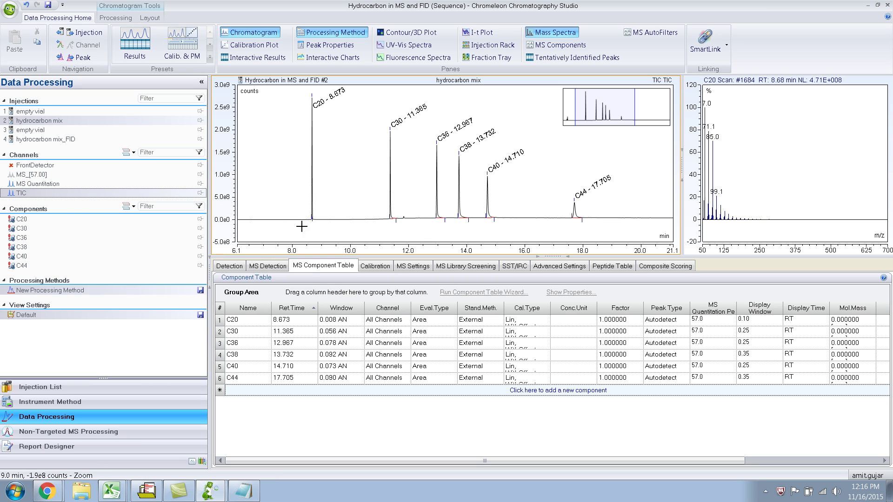
{"action": "left_click", "coordinate": [36, 185]}
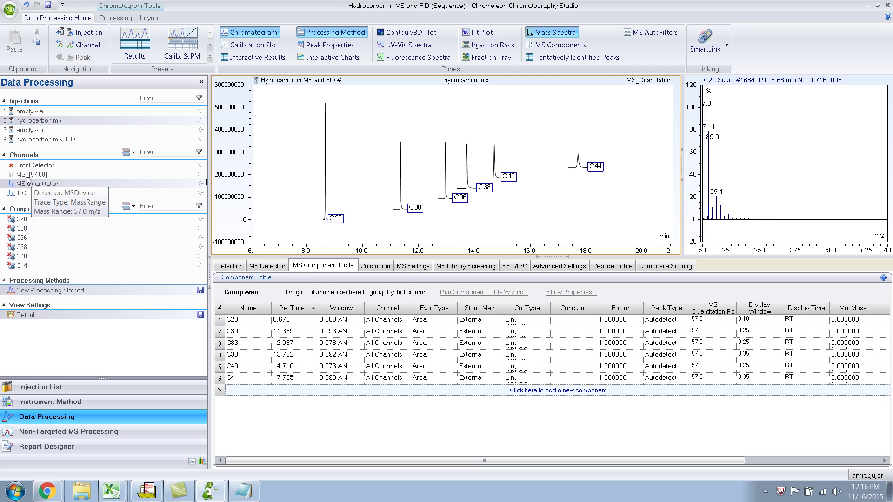
{"action": "left_click", "coordinate": [28, 176]}
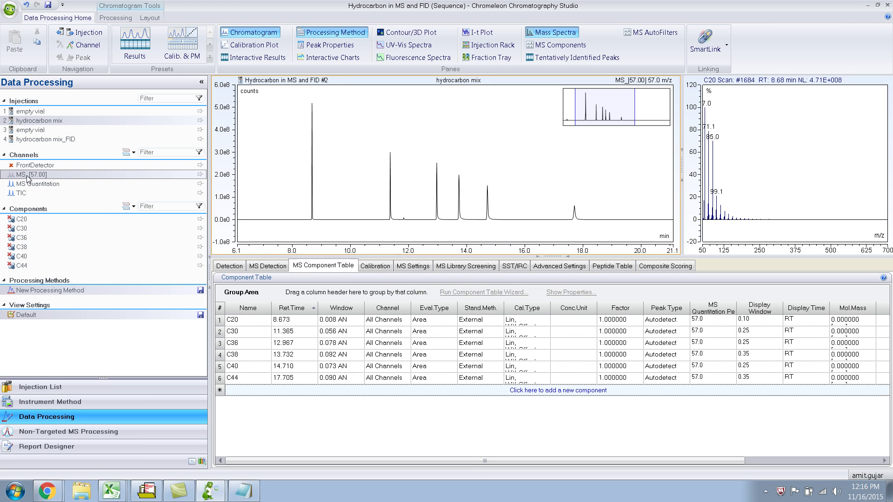